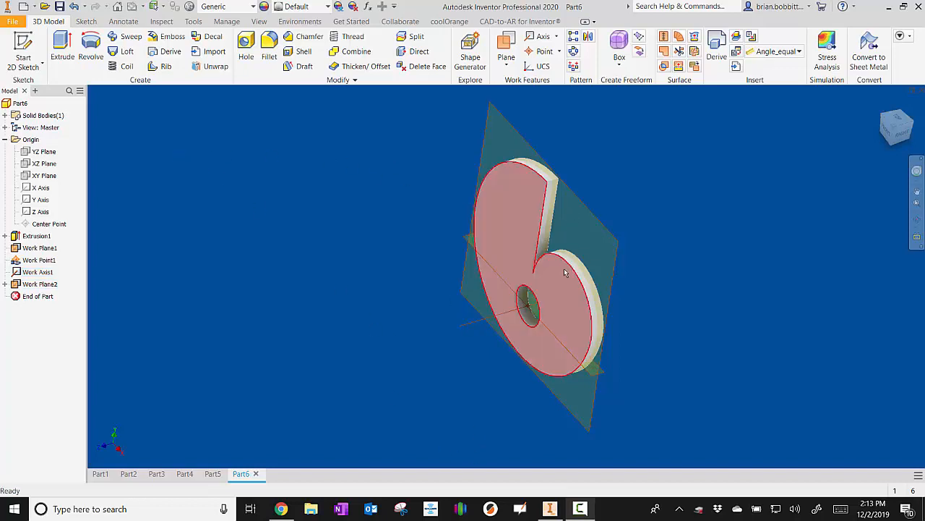
- Undo the creation of both work planes, the work point and the work axis, and collapse the Origin folder
{"action": "left_click", "coordinate": [75, 7]}
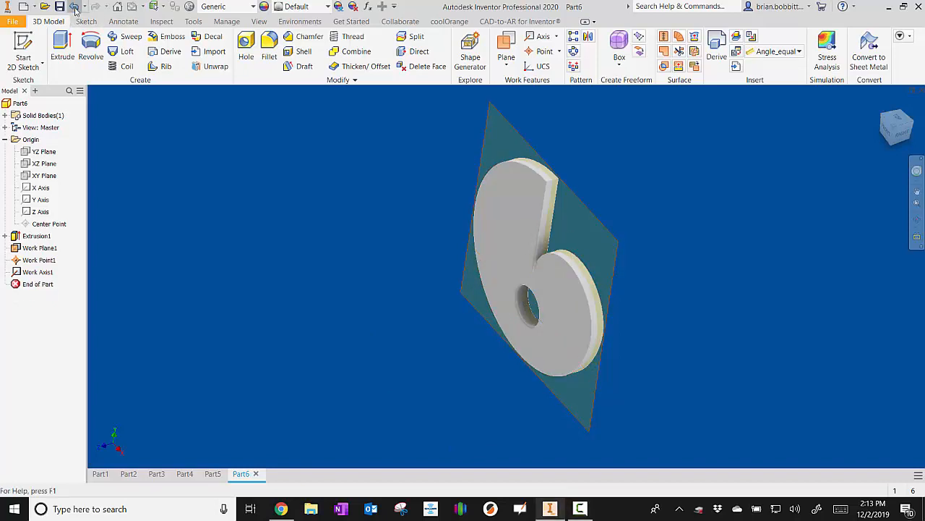
{"action": "left_click", "coordinate": [74, 7]}
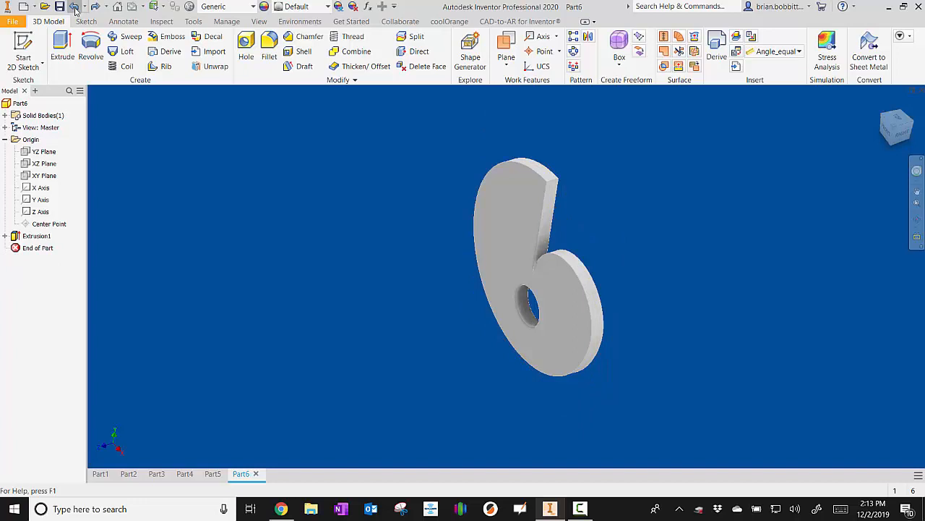
{"action": "left_click", "coordinate": [5, 140]}
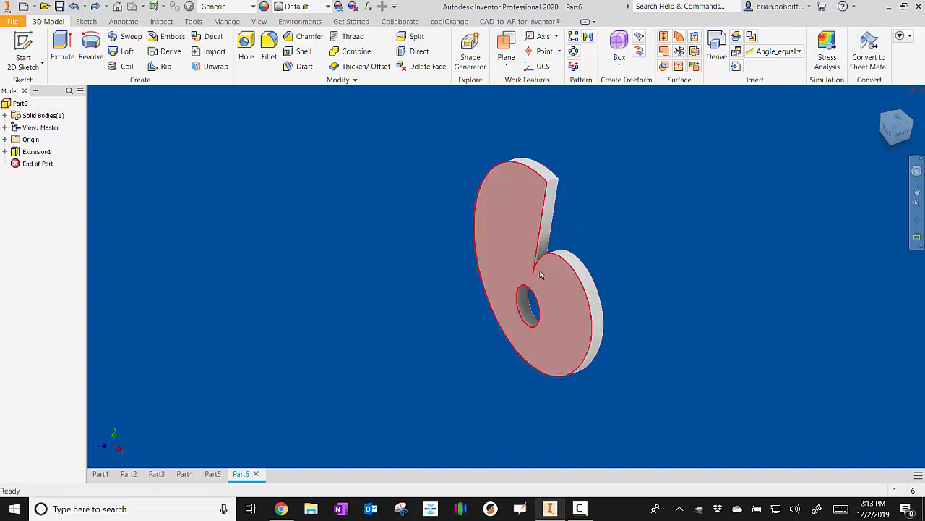
- Create a work plane midway between the front and back faces of the 6-shaped part using Midplane between Two Planes
{"action": "left_click", "coordinate": [916, 218]}
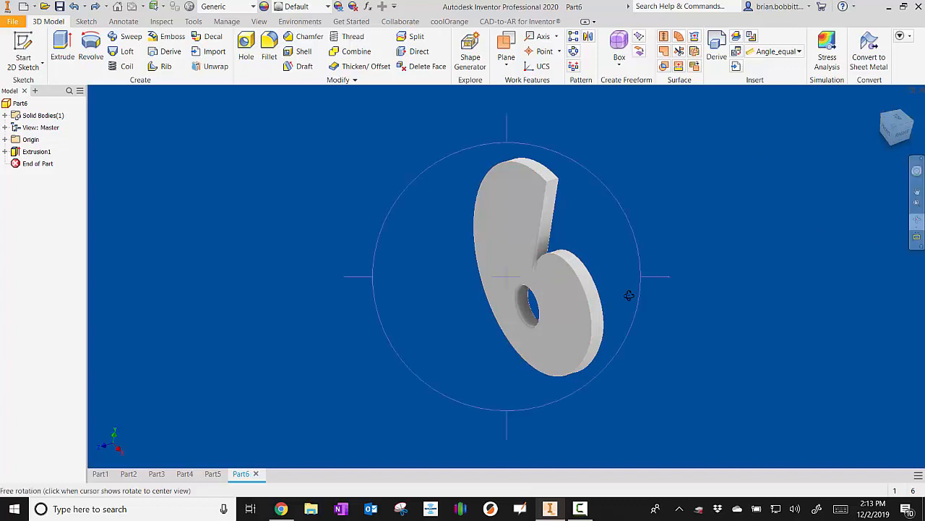
{"action": "left_click_drag", "start_coordinate": [629, 295], "coordinate": [605, 308]}
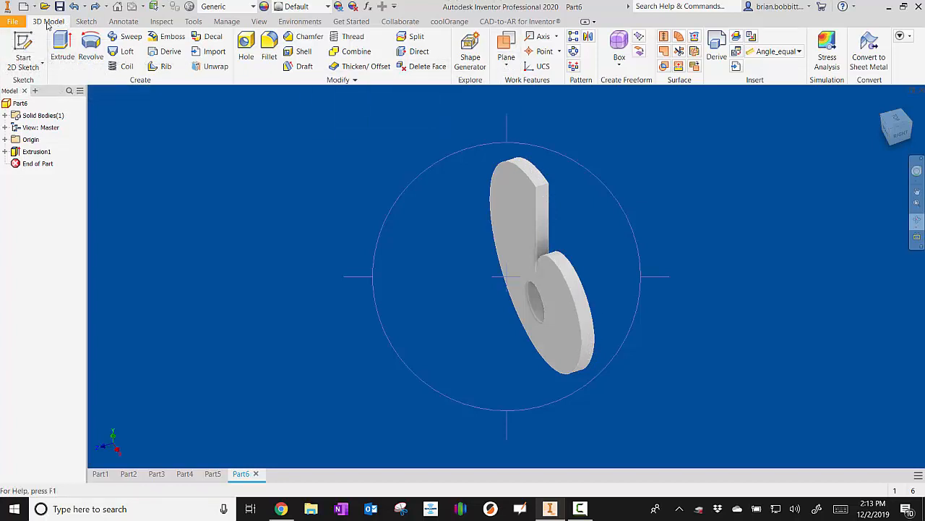
{"action": "left_click", "coordinate": [506, 67]}
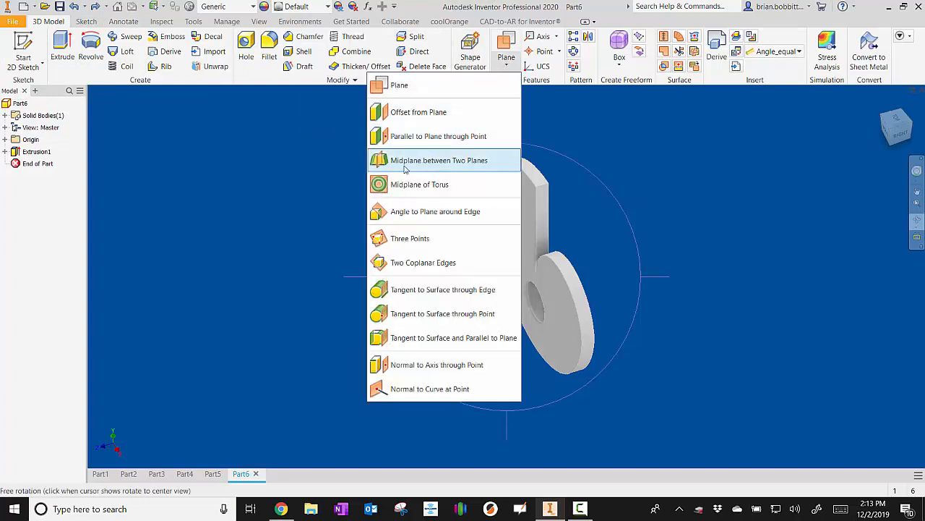
{"action": "left_click", "coordinate": [483, 160]}
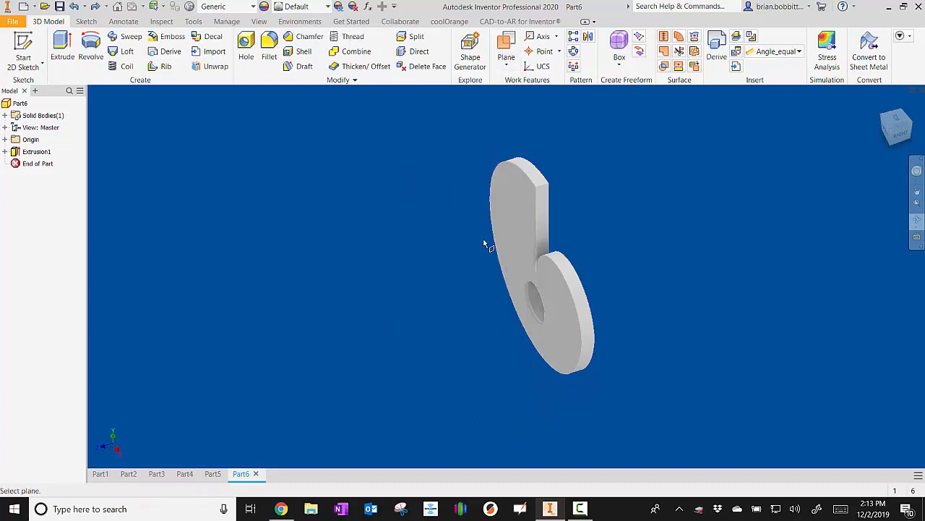
{"action": "left_click", "coordinate": [527, 224]}
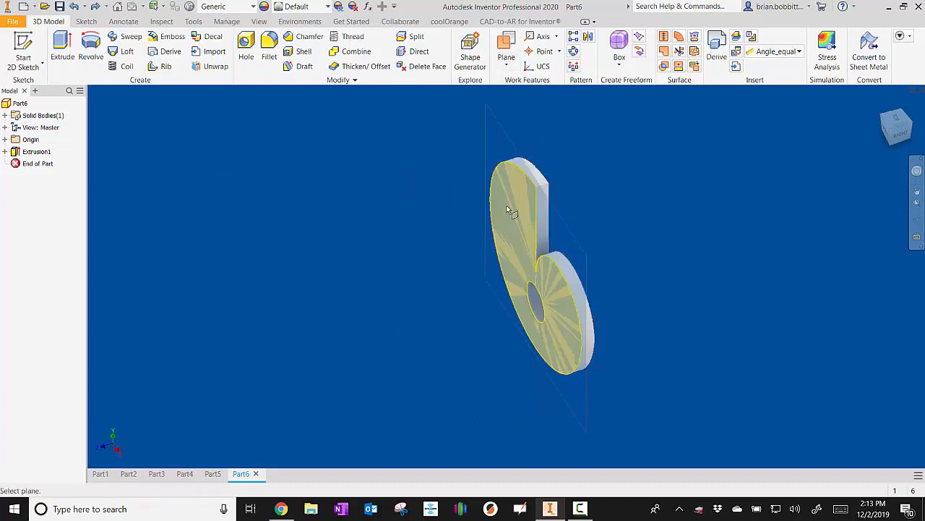
{"action": "left_click", "coordinate": [916, 219]}
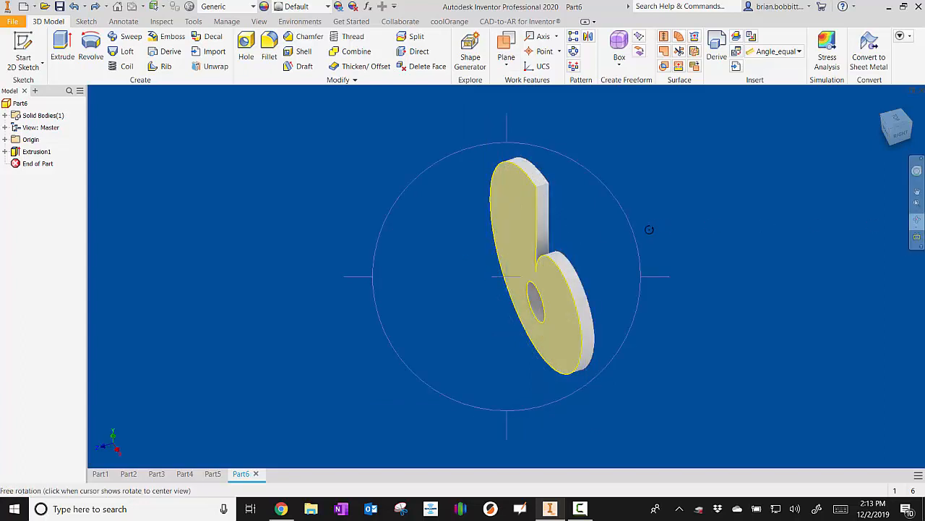
{"action": "left_click_drag", "start_coordinate": [647, 227], "coordinate": [569, 240]}
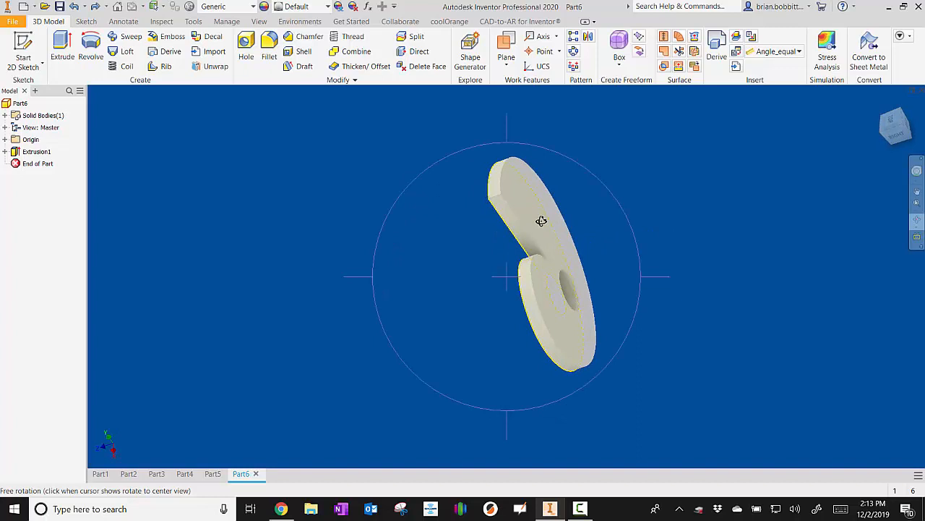
{"action": "key", "text": "Escape"}
{"action": "left_click", "coordinate": [570, 214]}
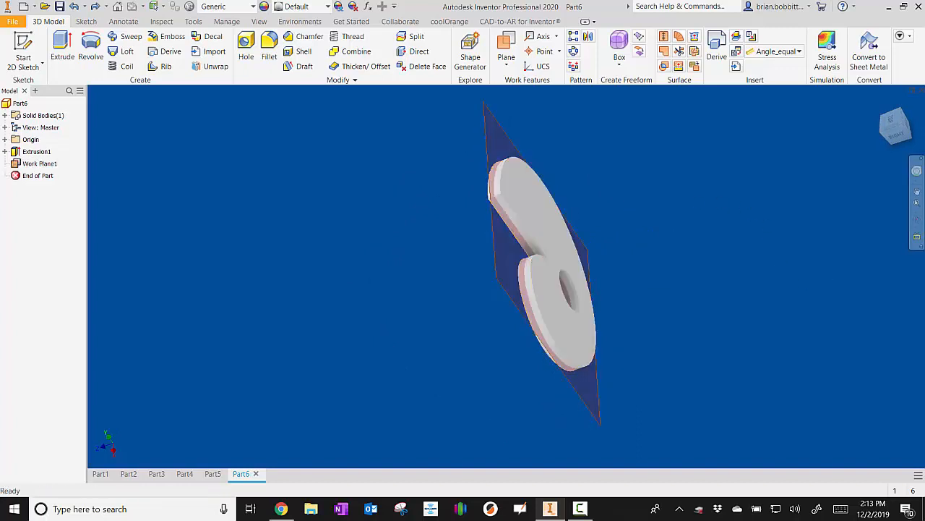
- Create a work point at the centre of the hole's front edge using Center Point of Loop of Edges
{"action": "left_click", "coordinate": [917, 219]}
{"action": "left_click_drag", "start_coordinate": [612, 263], "coordinate": [653, 228]}
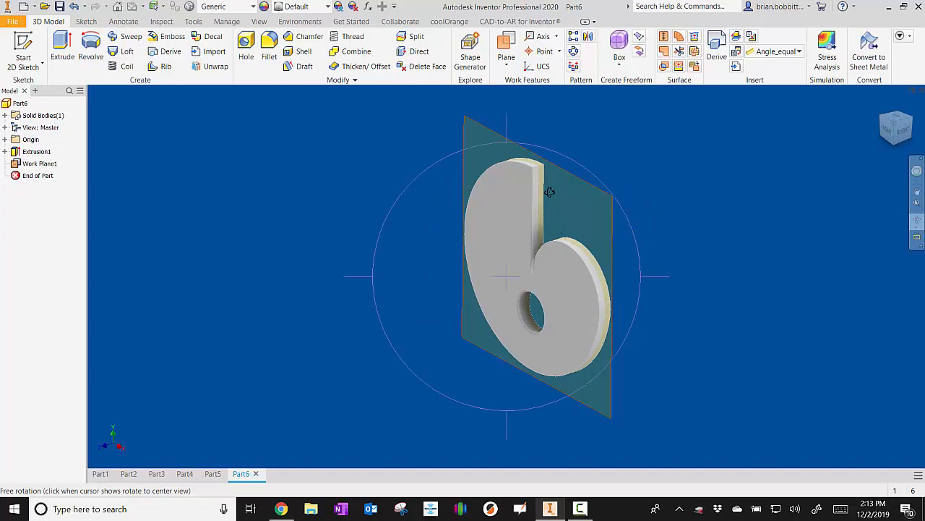
{"action": "left_click", "coordinate": [560, 55]}
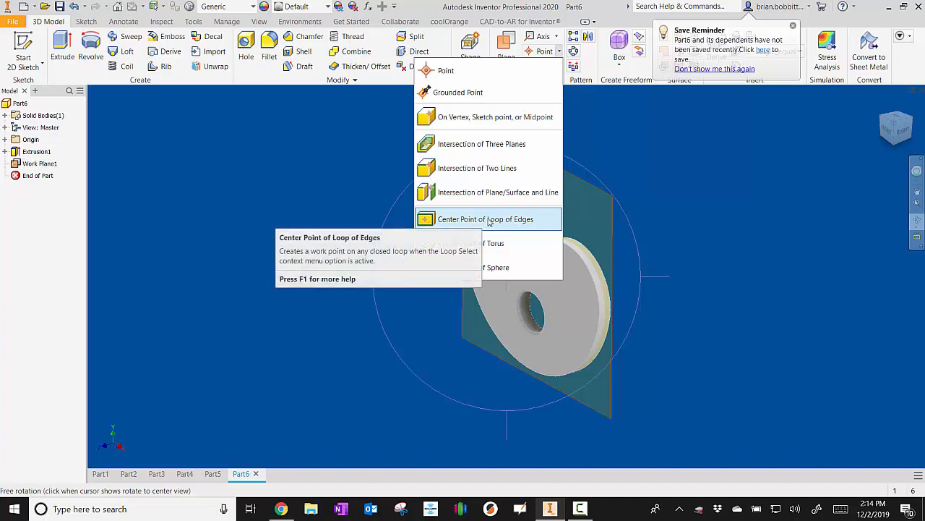
{"action": "left_click", "coordinate": [519, 222]}
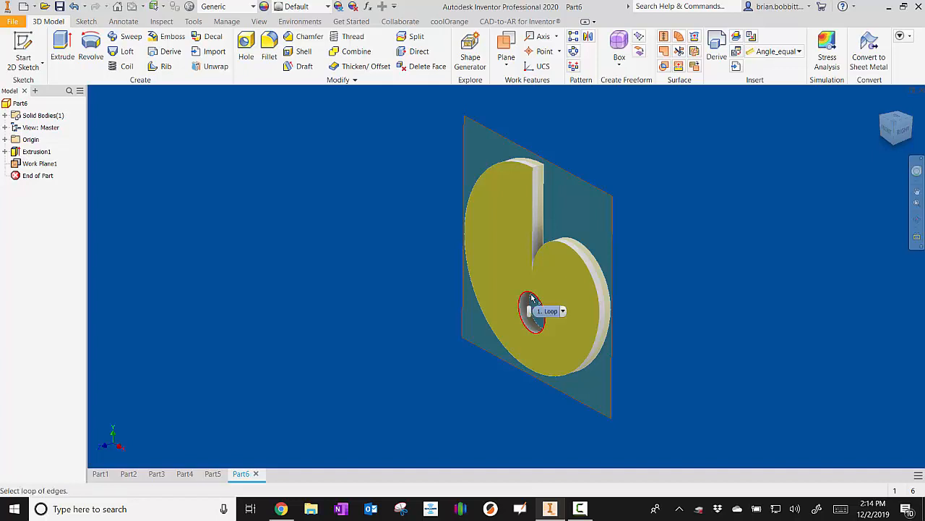
{"action": "left_click", "coordinate": [539, 336]}
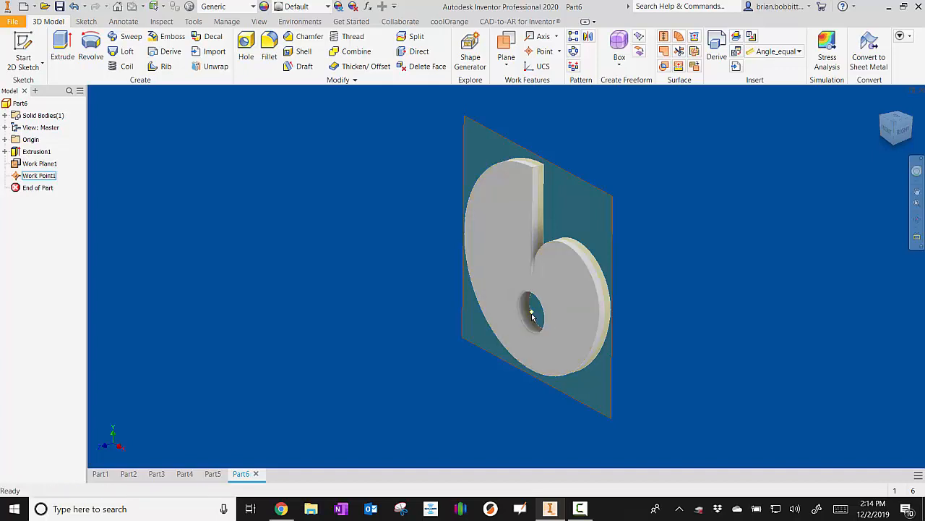
- Create a work axis through the centre of the hole's circular front edge
{"action": "scroll", "coordinate": [528, 265], "scroll_direction": "up", "scroll_amount": 5}
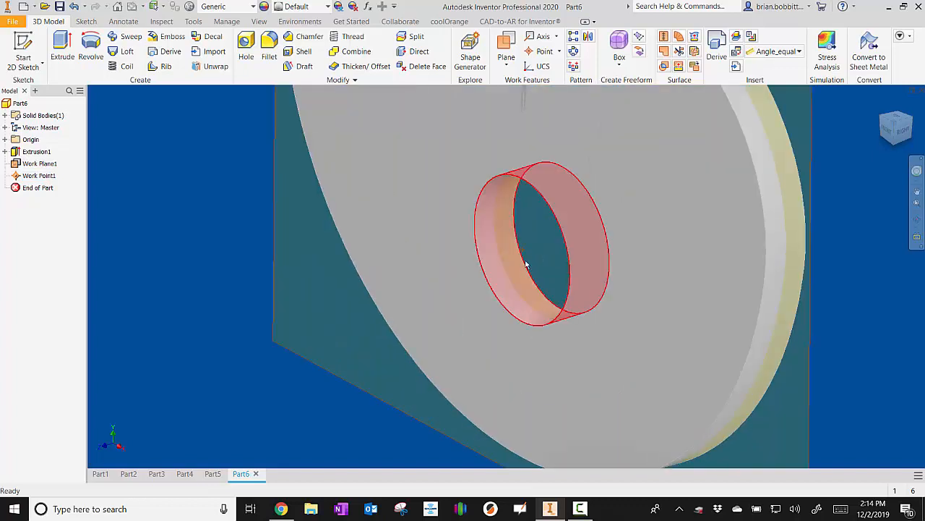
{"action": "scroll", "coordinate": [527, 253], "scroll_direction": "down", "scroll_amount": 5}
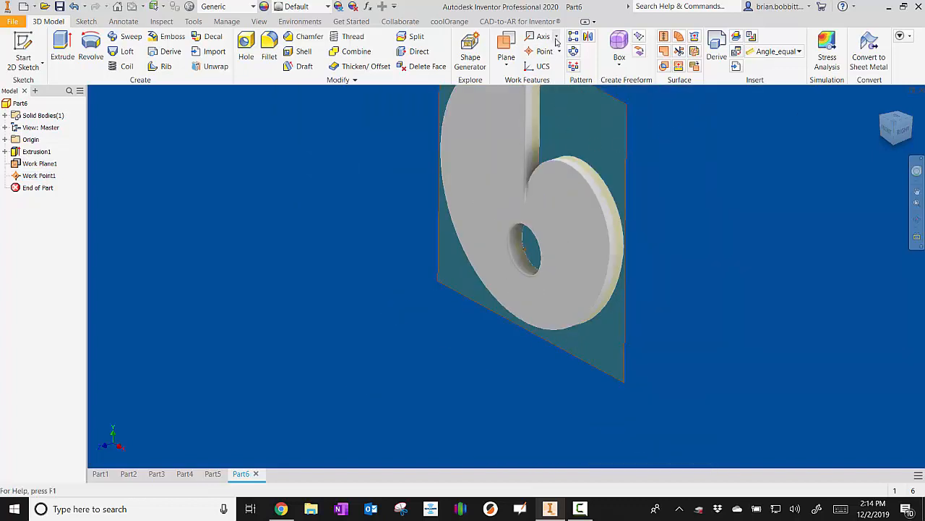
{"action": "left_click", "coordinate": [556, 37]}
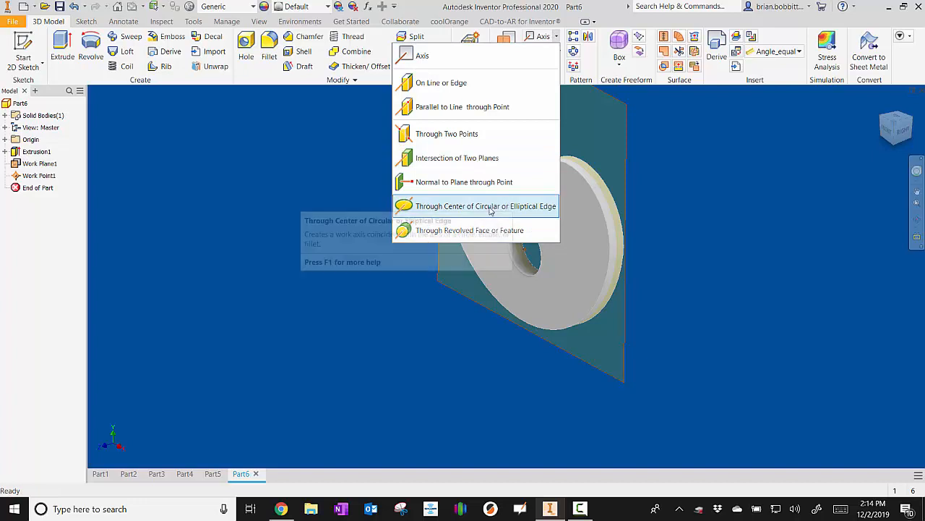
{"action": "left_click", "coordinate": [539, 37]}
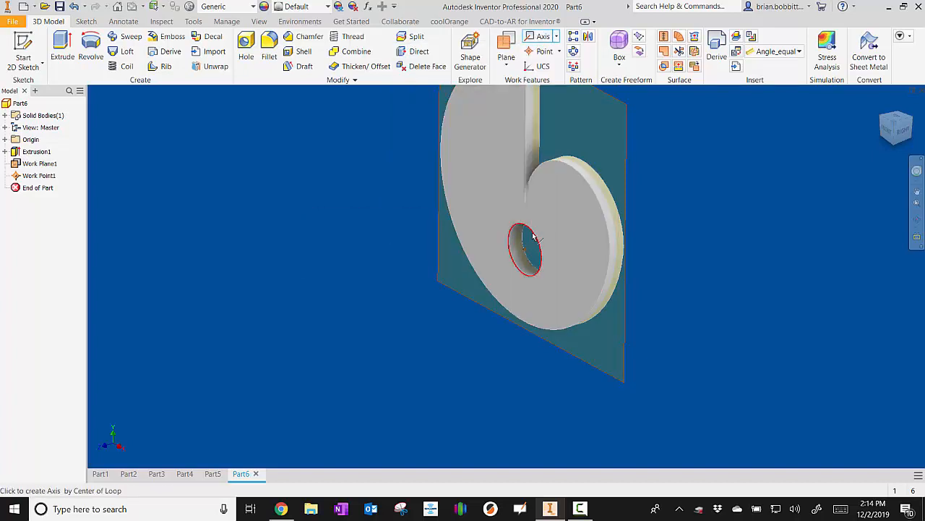
{"action": "left_click", "coordinate": [526, 274]}
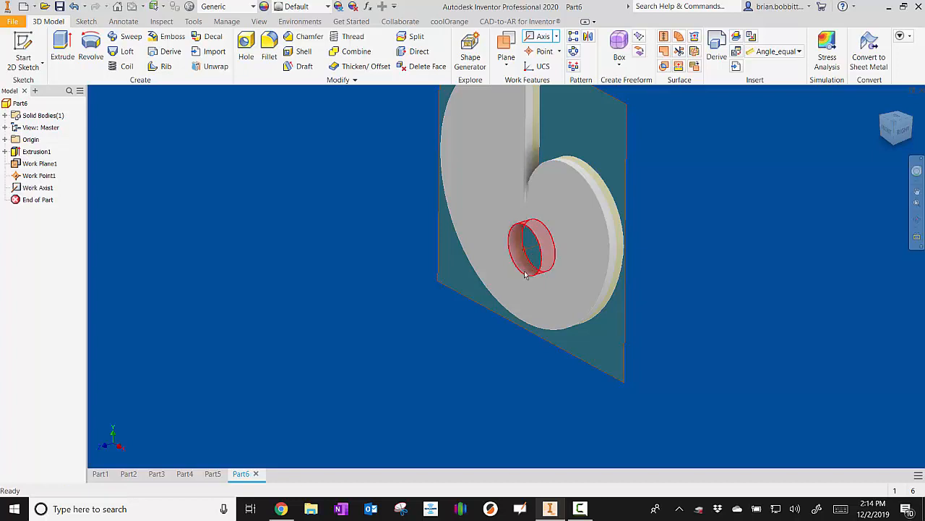
- Lengthen the displayed work axis so that it extends well out in front of the part
{"action": "scroll", "coordinate": [522, 261], "scroll_direction": "up", "scroll_amount": 3}
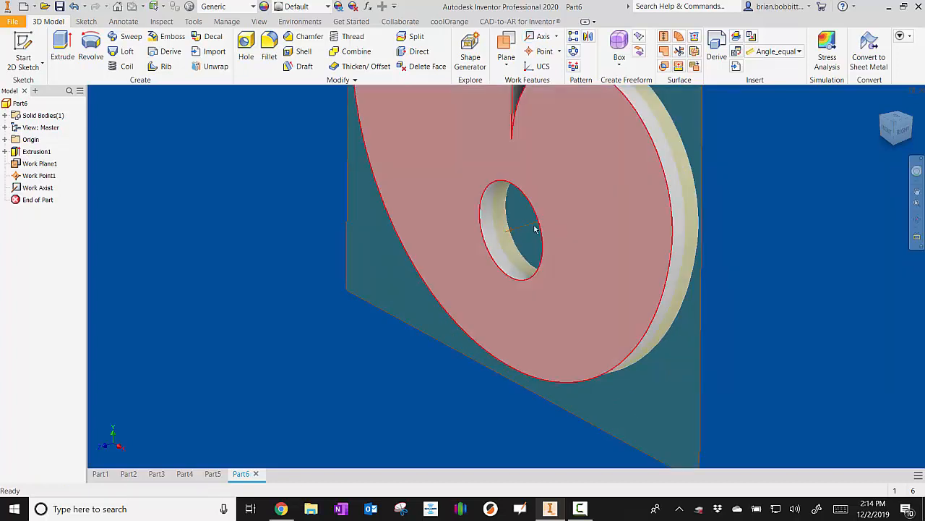
{"action": "scroll", "coordinate": [535, 229], "scroll_direction": "down", "scroll_amount": 4}
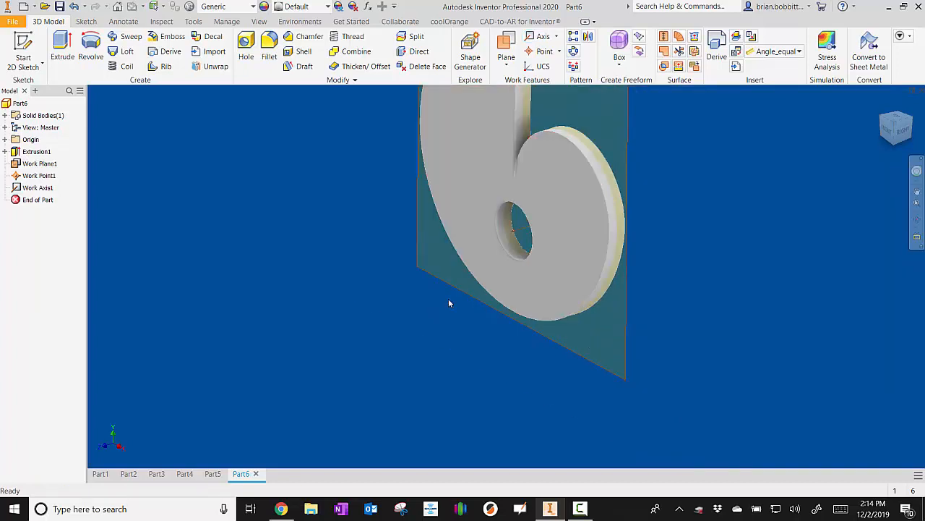
{"action": "left_click", "coordinate": [520, 234]}
{"action": "left_click_drag", "start_coordinate": [512, 237], "coordinate": [366, 288]}
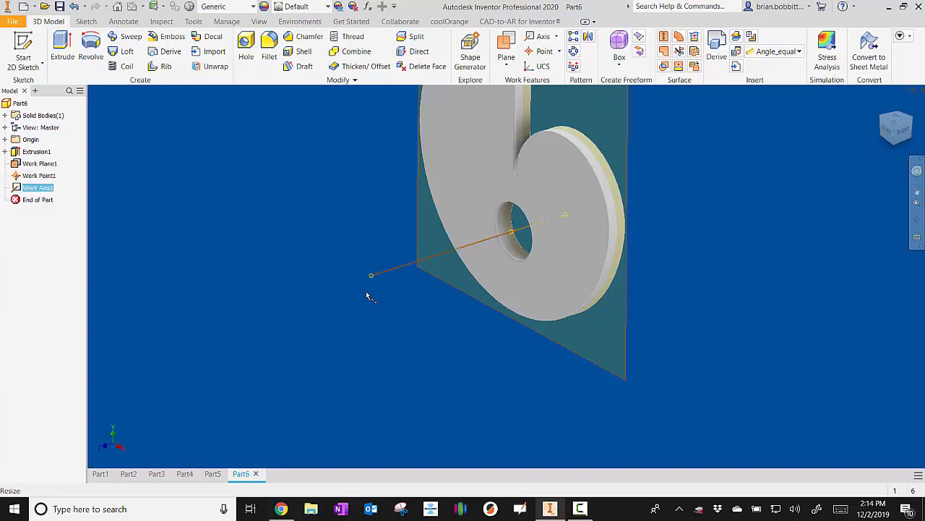
{"action": "left_click", "coordinate": [710, 308]}
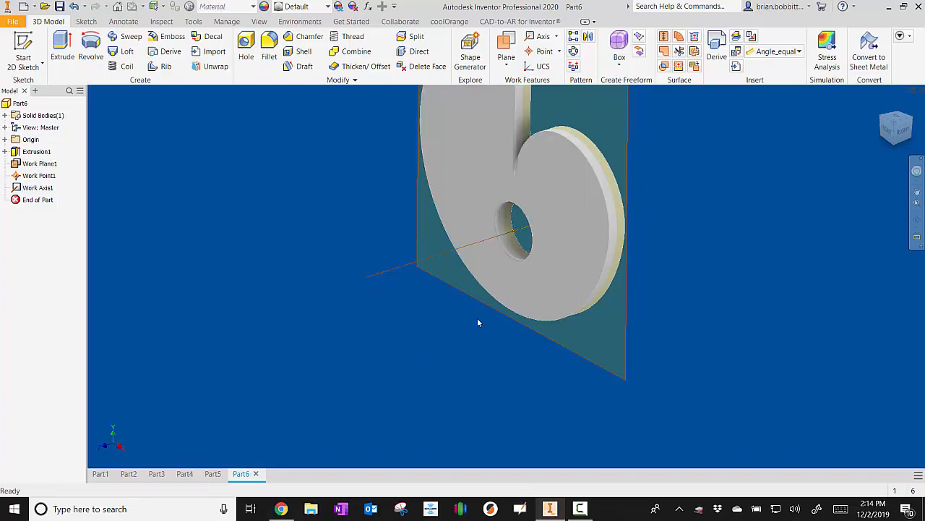
- Create a work plane parallel to the origin XZ Plane through the work point at the hole's centre
{"action": "scroll", "coordinate": [477, 318], "scroll_direction": "down", "scroll_amount": 3}
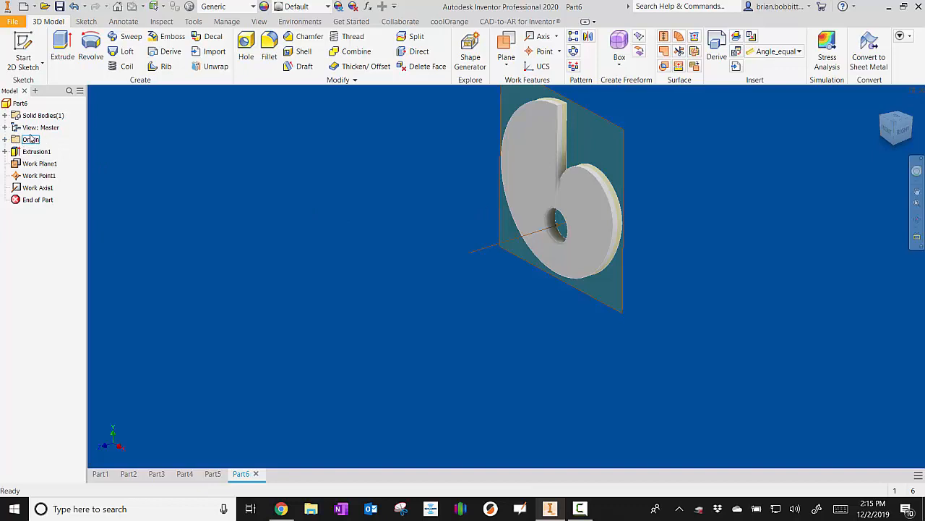
{"action": "left_click", "coordinate": [5, 140]}
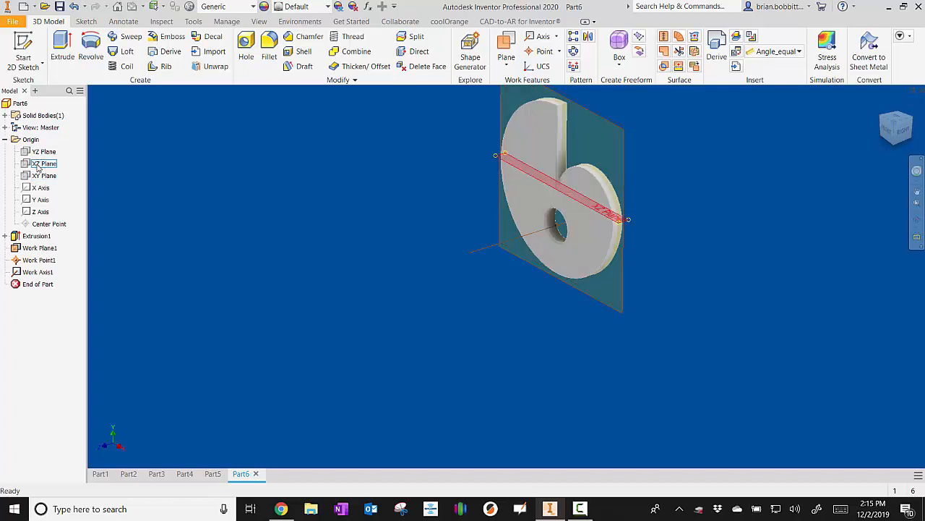
{"action": "left_click", "coordinate": [506, 67]}
{"action": "left_click", "coordinate": [509, 67]}
{"action": "left_click", "coordinate": [504, 67]}
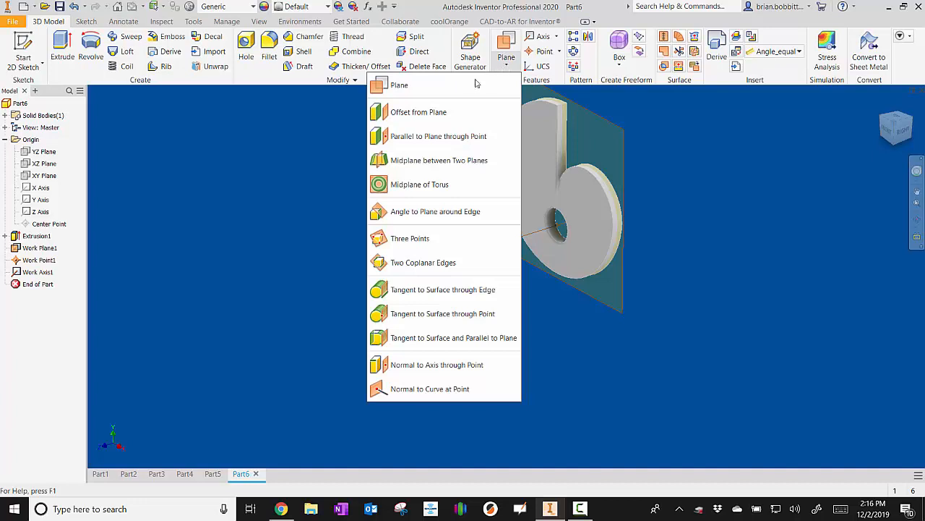
{"action": "left_click", "coordinate": [454, 138]}
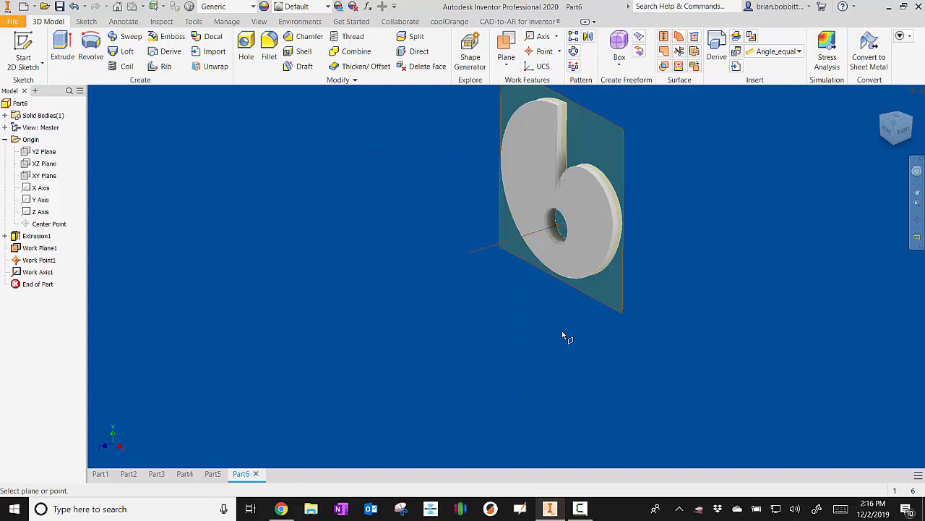
{"action": "scroll", "coordinate": [560, 221], "scroll_direction": "up", "scroll_amount": 2}
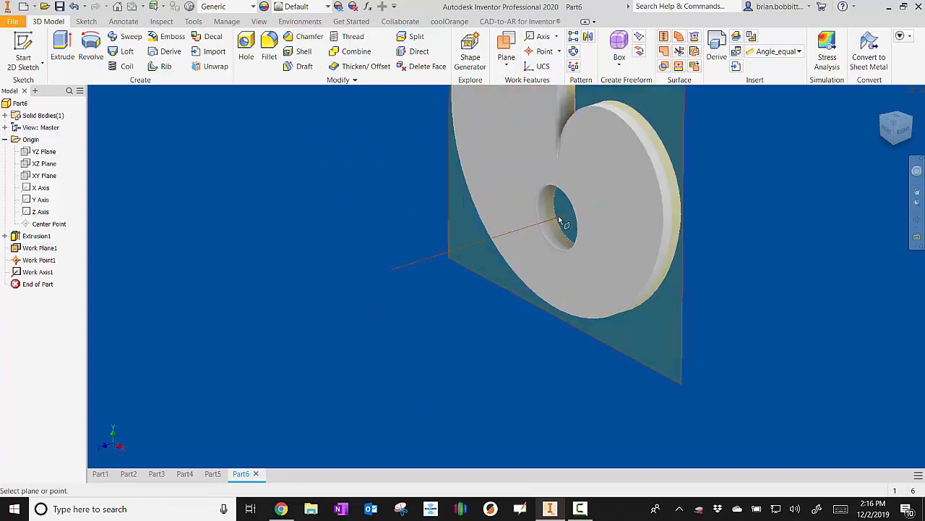
{"action": "left_click", "coordinate": [558, 217]}
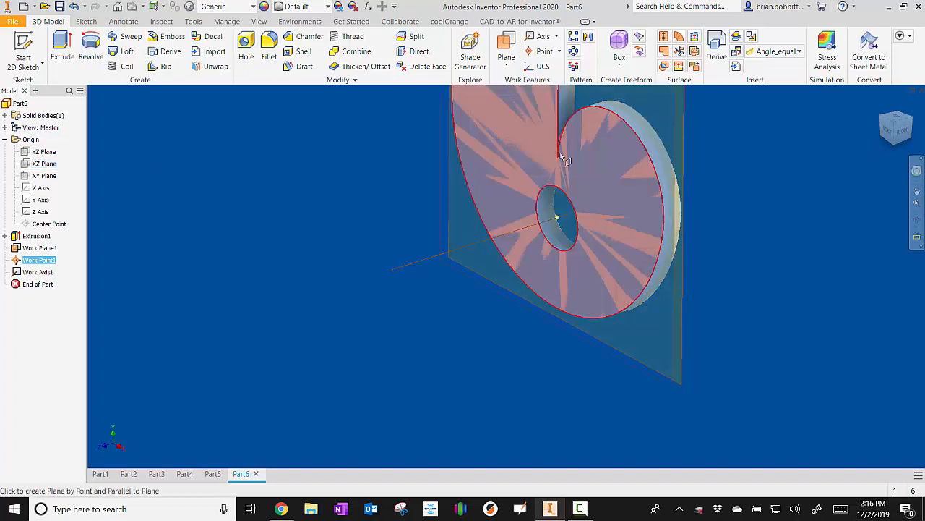
{"action": "left_click", "coordinate": [43, 166]}
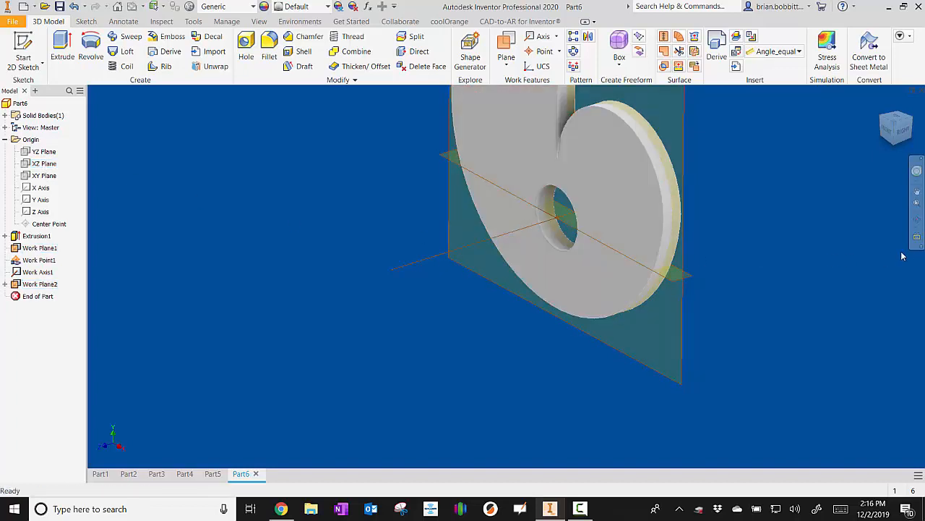
{"action": "left_click", "coordinate": [916, 205]}
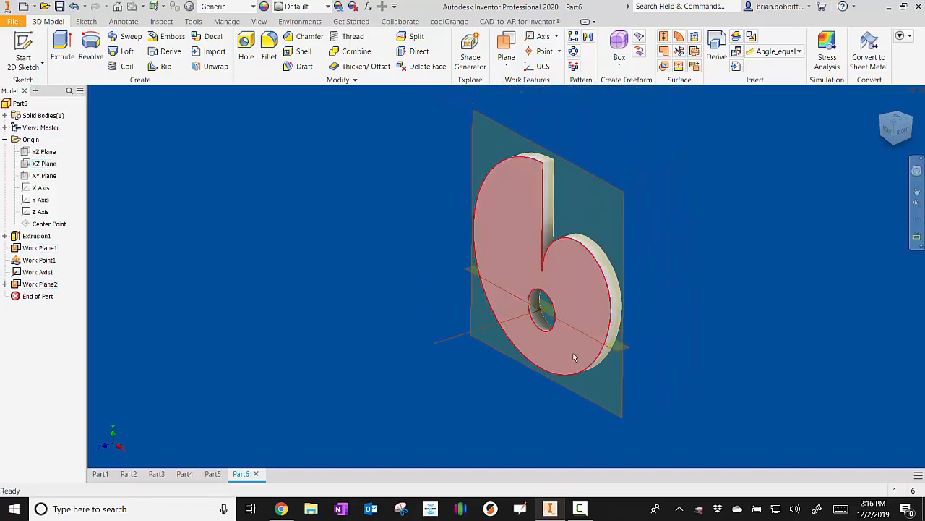